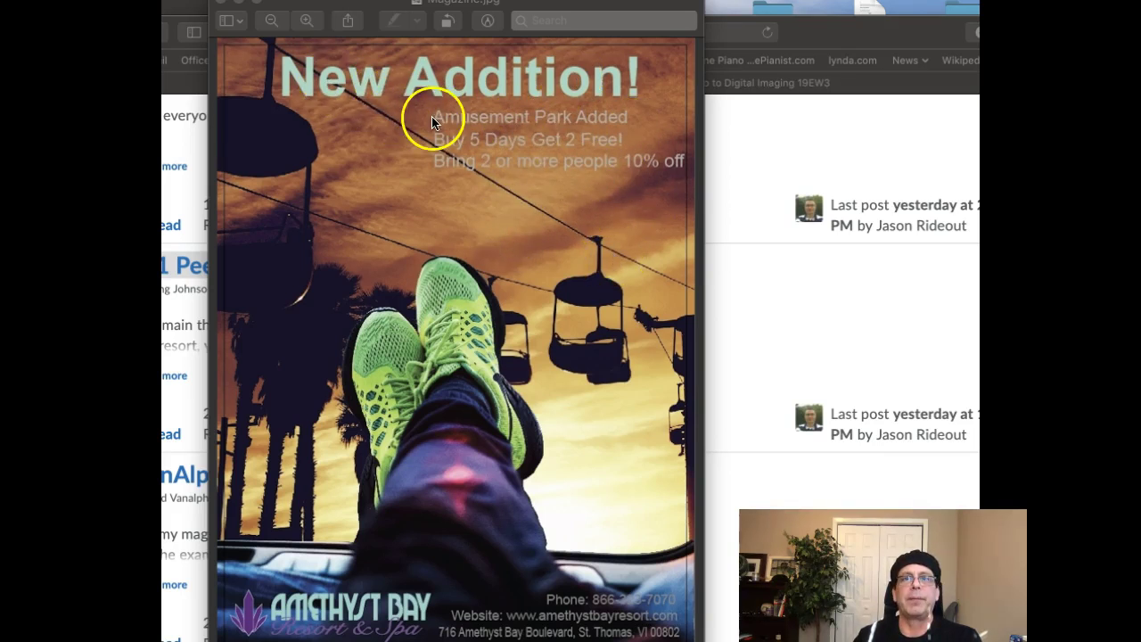
- Draw a rectangular selection over the sky and chairlifts below the three offer lines
left_click(280, 112)
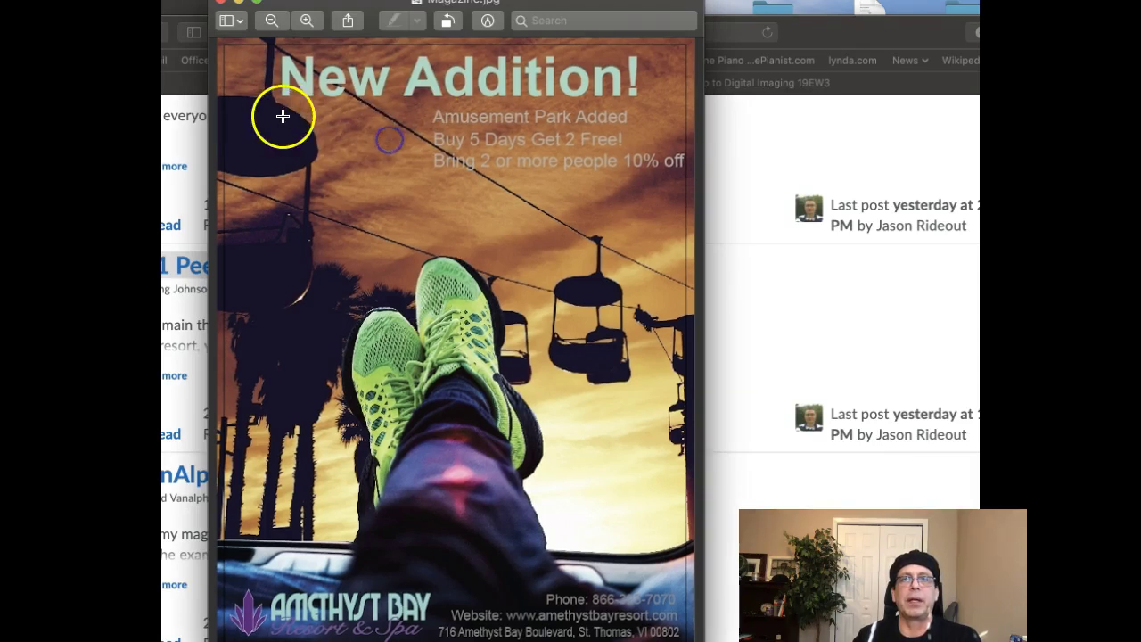
left_click_drag(288, 112, 533, 145)
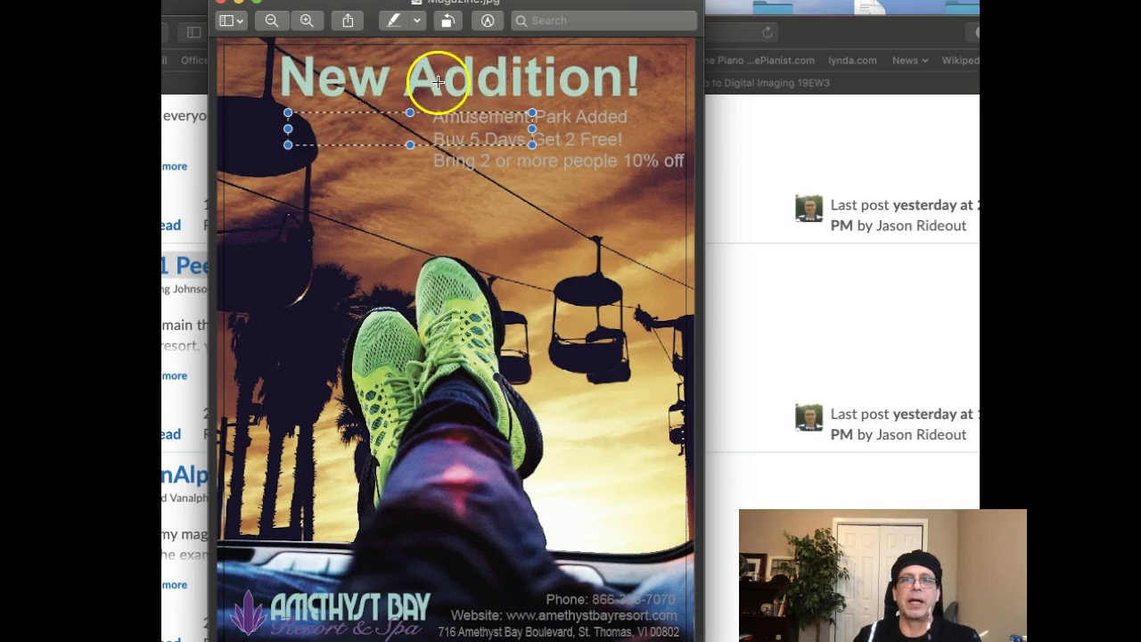
left_click_drag(442, 172, 655, 298)
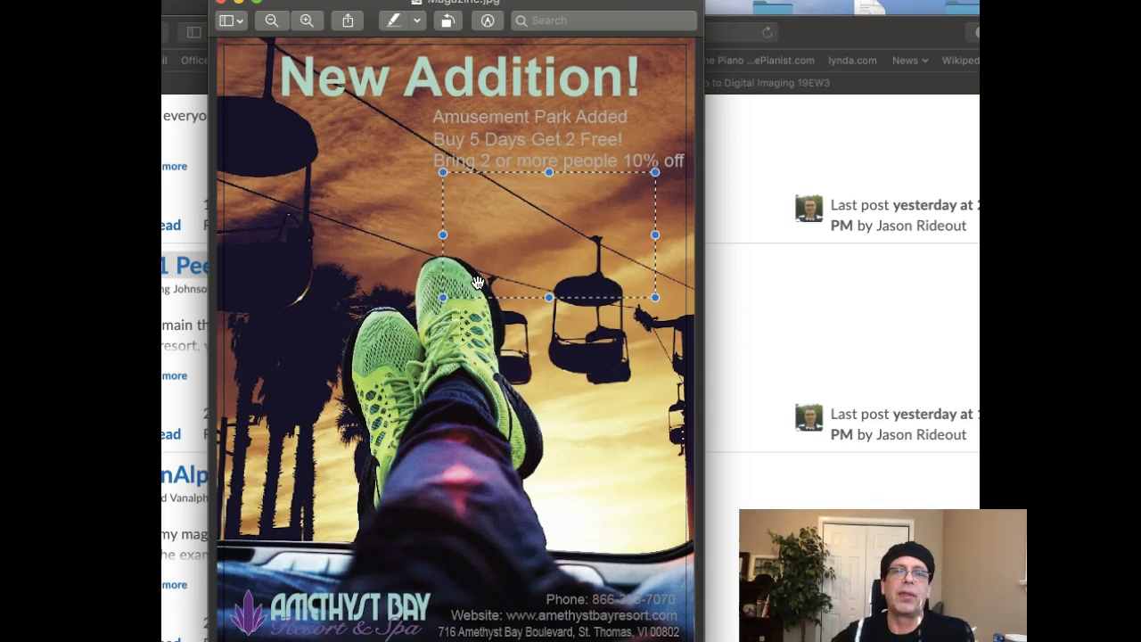
left_click(486, 285)
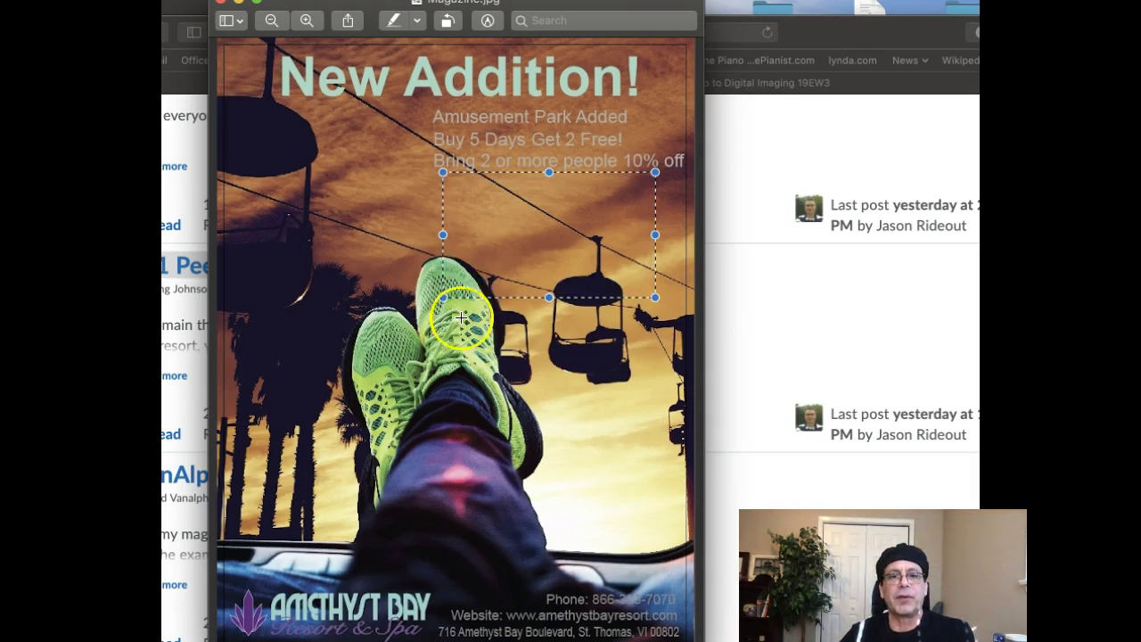
left_click(454, 246)
left_click(211, 506)
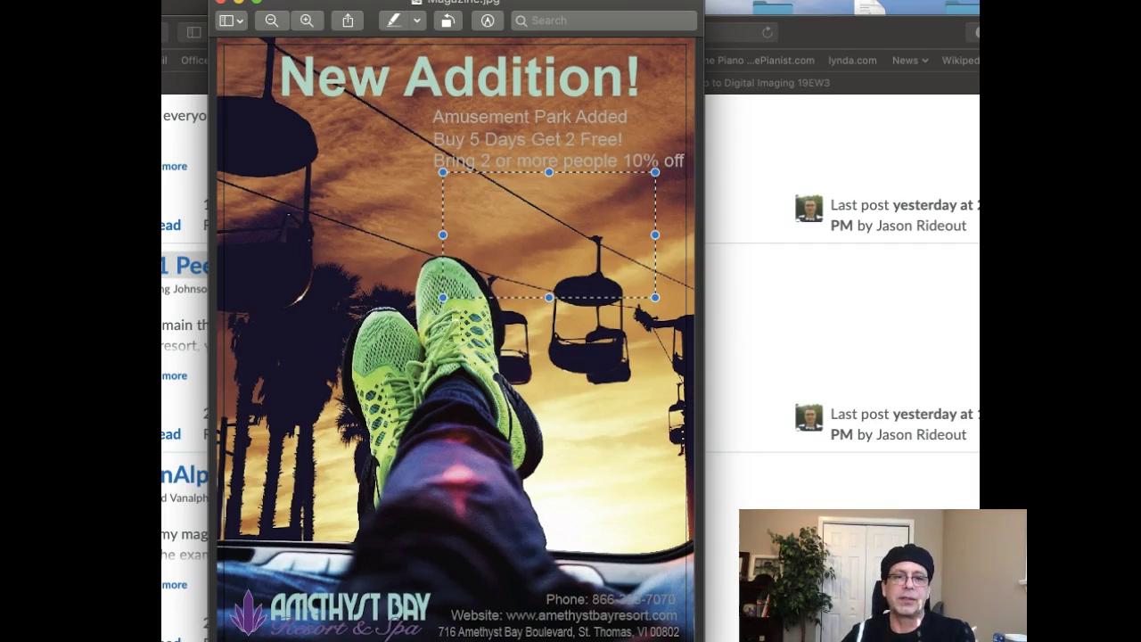